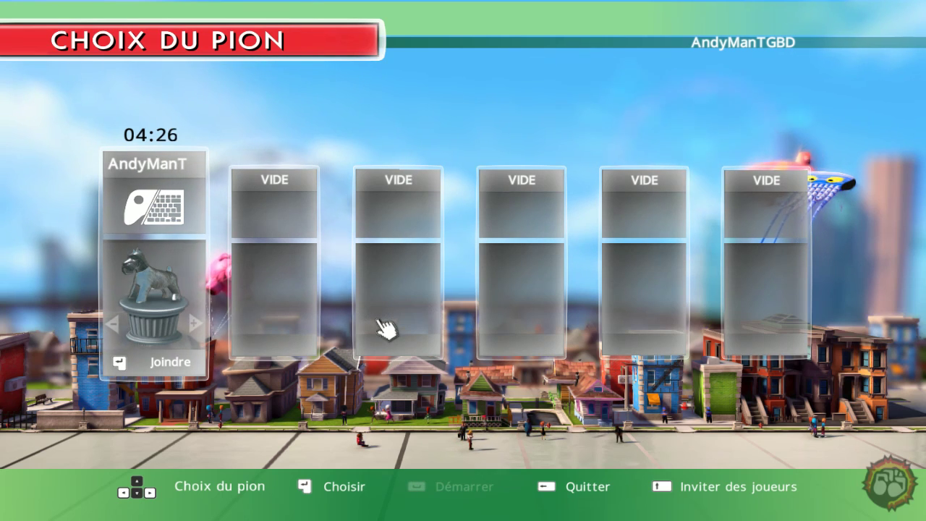
# - Leave the Monopoly Plus pawn-selection lobby, confirming Quitter with Oui after one cancelled attempt
pyautogui.click(601, 486)
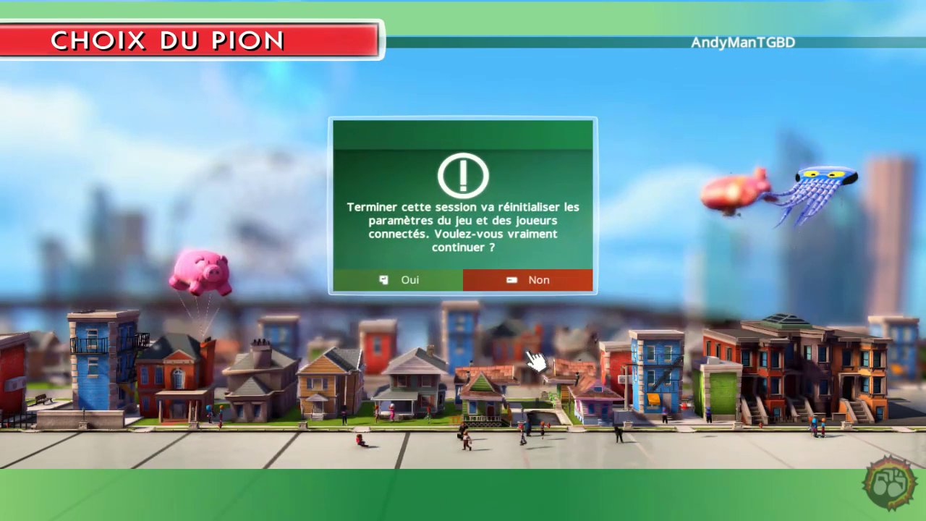
pyautogui.click(531, 286)
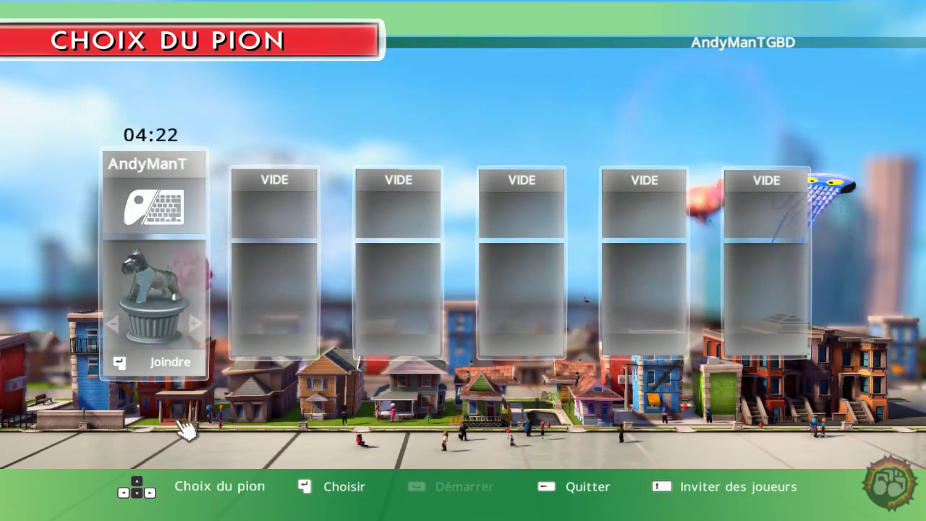
pyautogui.click(608, 487)
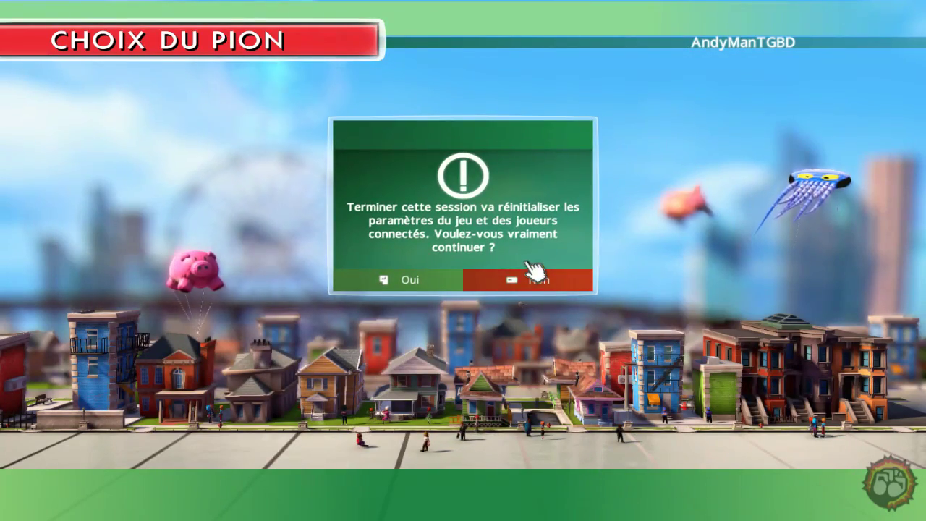
pyautogui.click(439, 280)
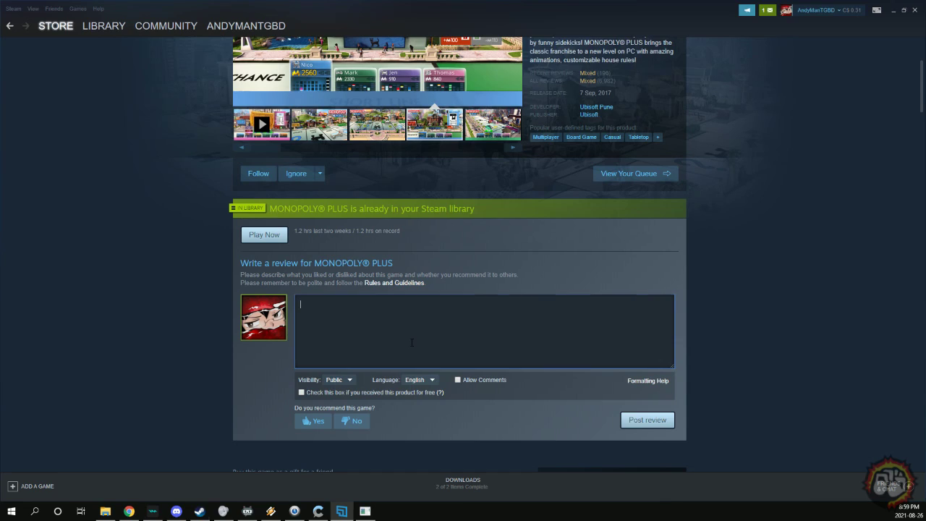
pyautogui.write('o')
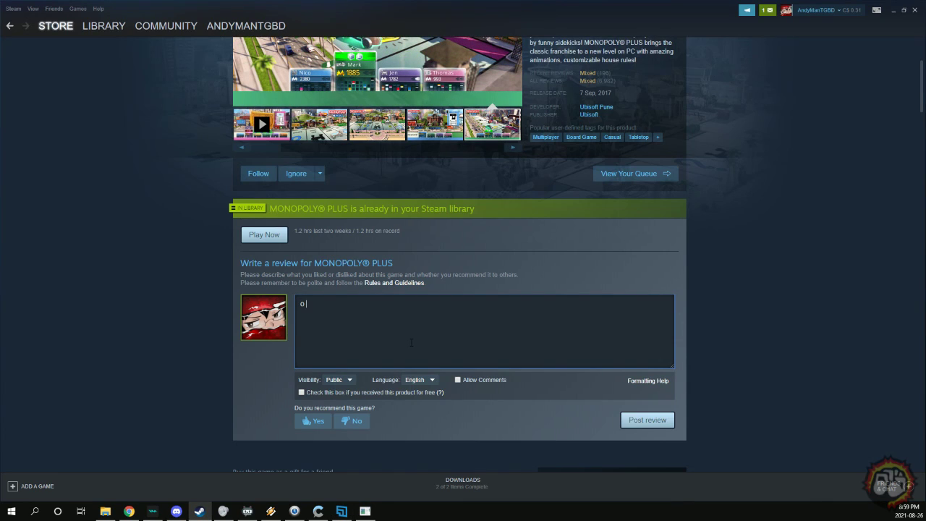
# - Remove the stray character after '10 / 10' and start a new line below the rating
pyautogui.press('BackSpace')
pyautogui.write('10 / 10')
pyautogui.press('Return')
pyautogui.press('Return')
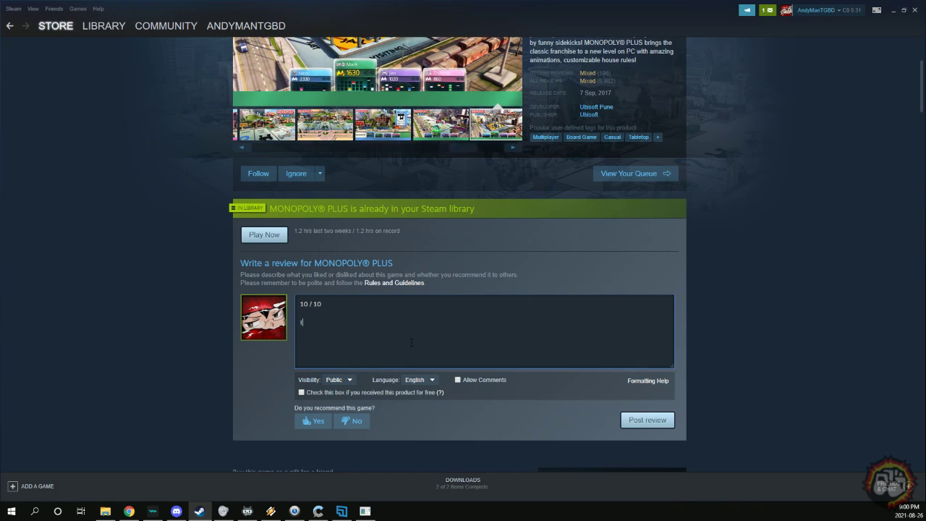
pyautogui.write('I really enjoyed this ci')
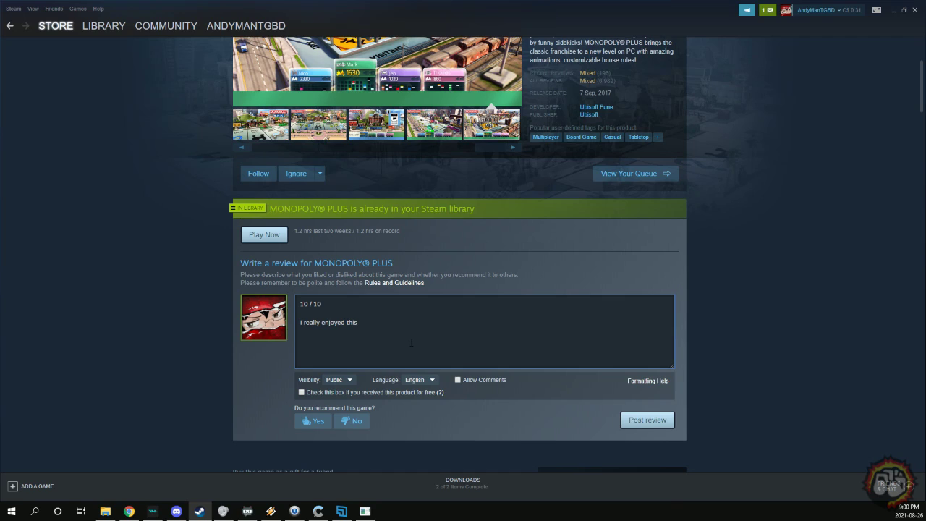
pyautogui.write('side of town.')
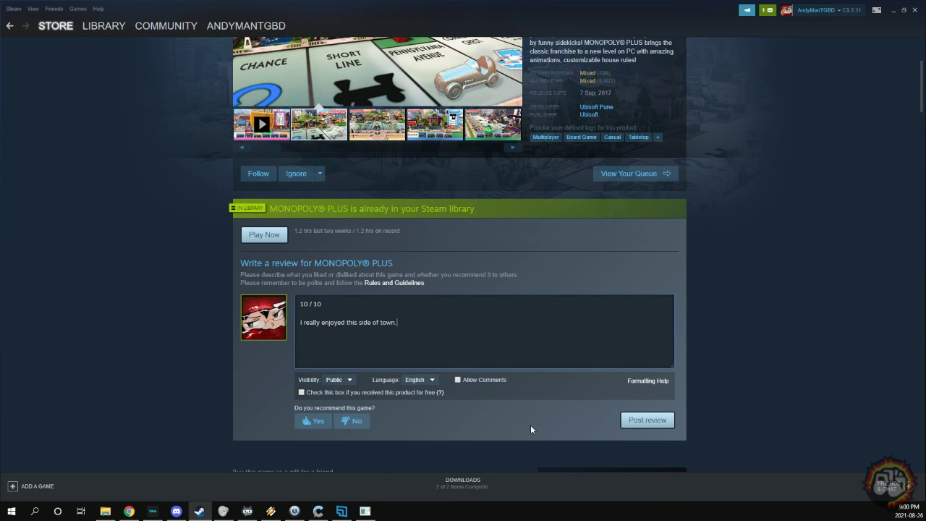
# - Answer No to 'Do you recommend this game?' and post the MONOPOLY PLUS review
pyautogui.click(313, 422)
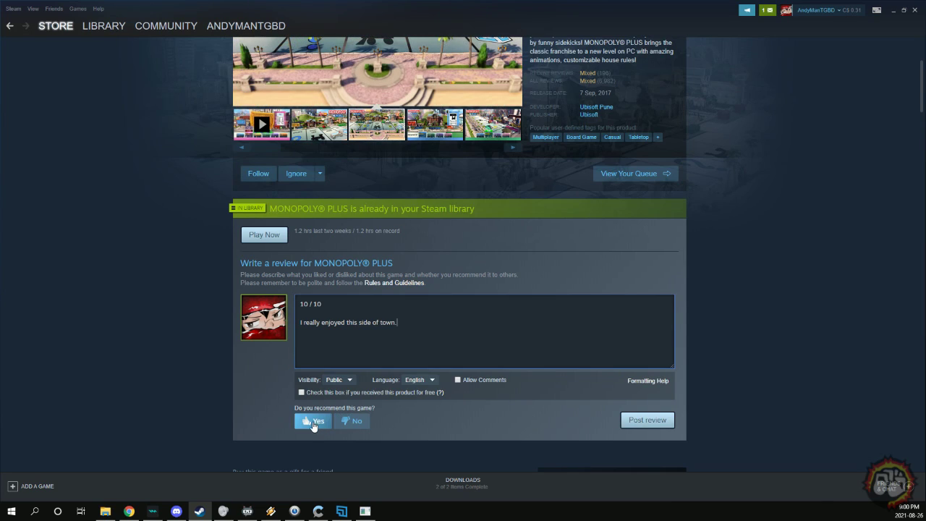
pyautogui.click(355, 422)
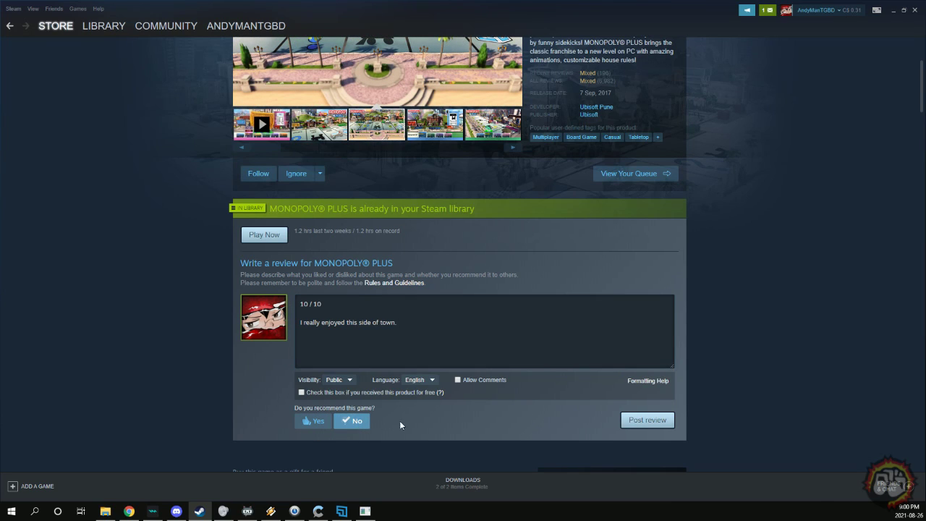
pyautogui.click(647, 420)
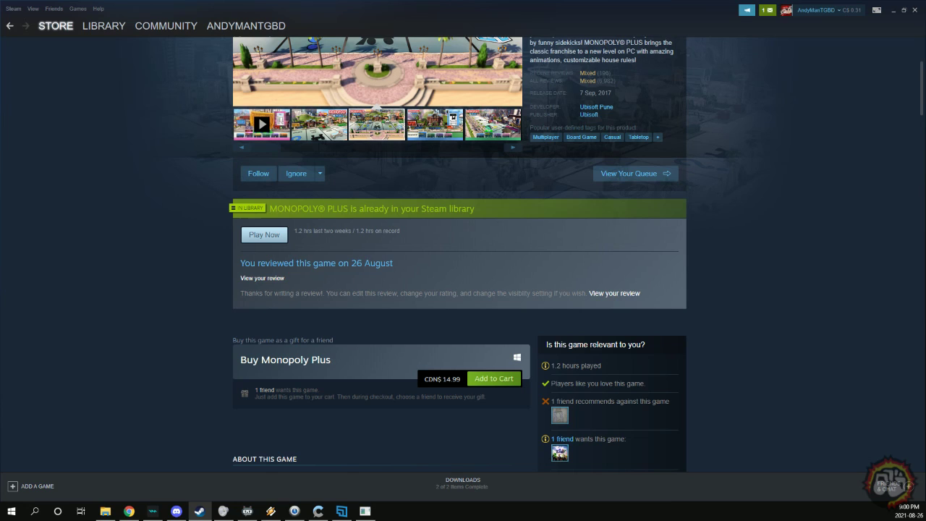